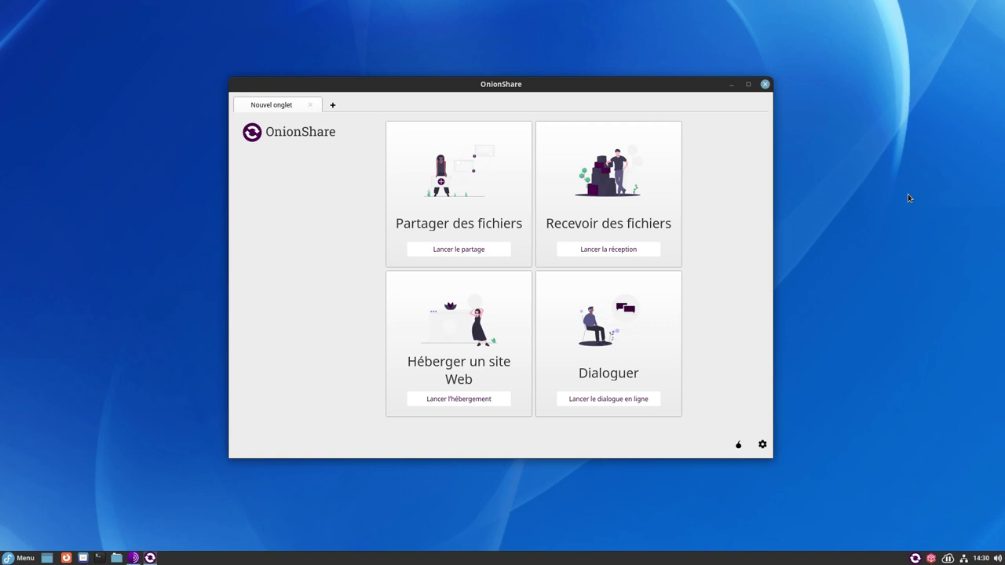
- Create a new file-sharing tab and add lapin1.jpg from the Images folder
left_click(474, 252)
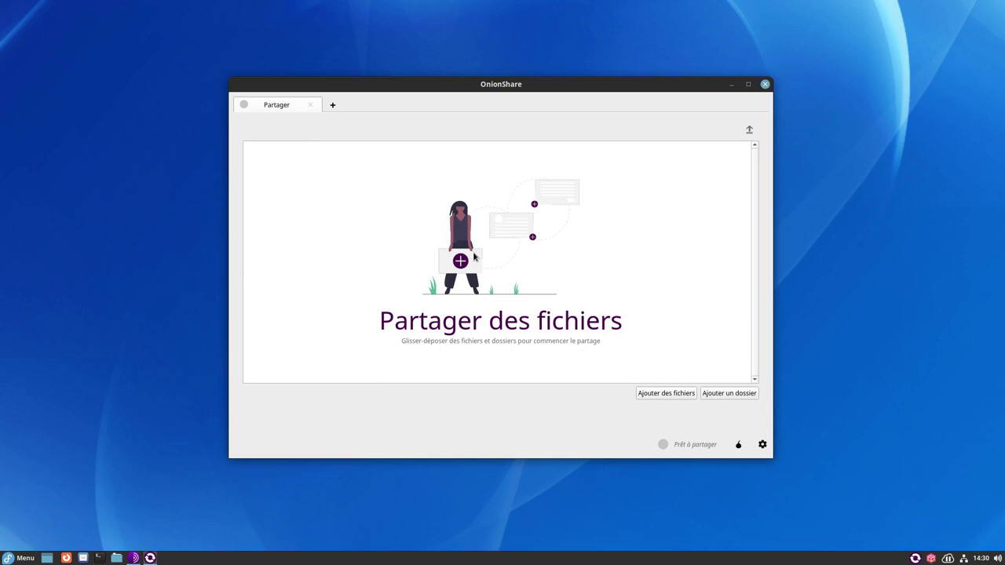
left_click(643, 397)
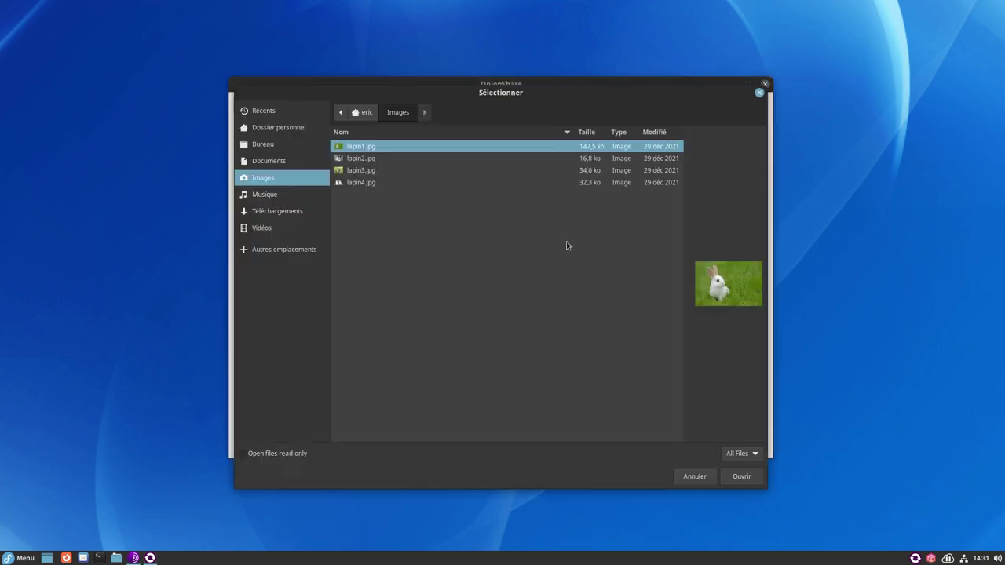
double_click(366, 151)
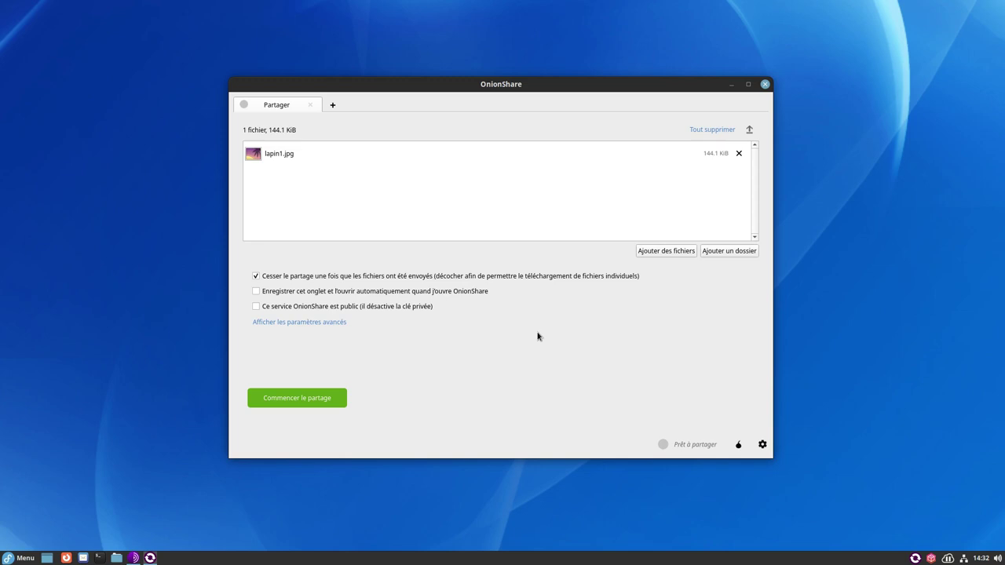
- Turn on stop-after-sending and save-this-tab, start sharing lapin1.jpg, and select its onion address
left_click(256, 277)
left_click(474, 293)
left_click(304, 399)
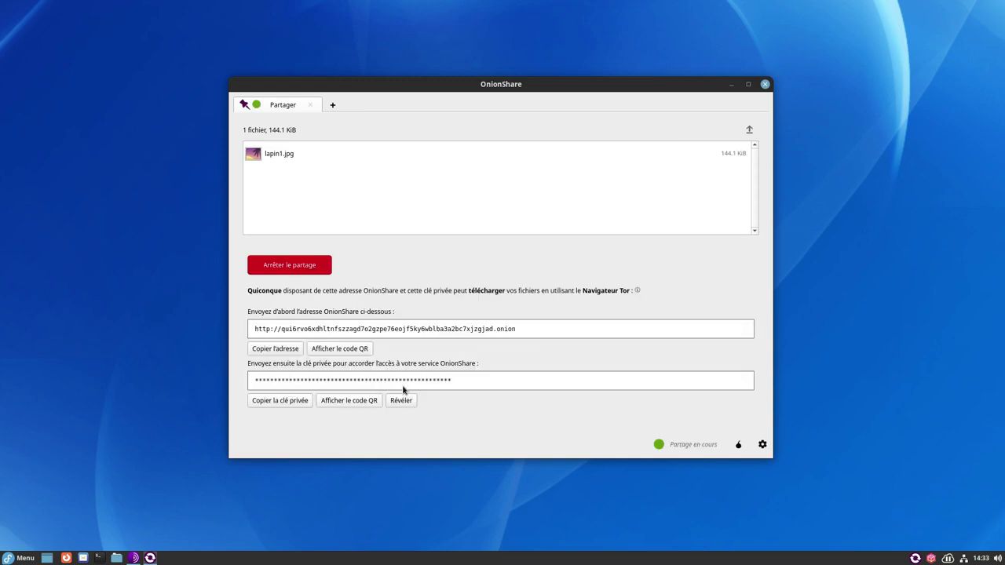
left_click(527, 330)
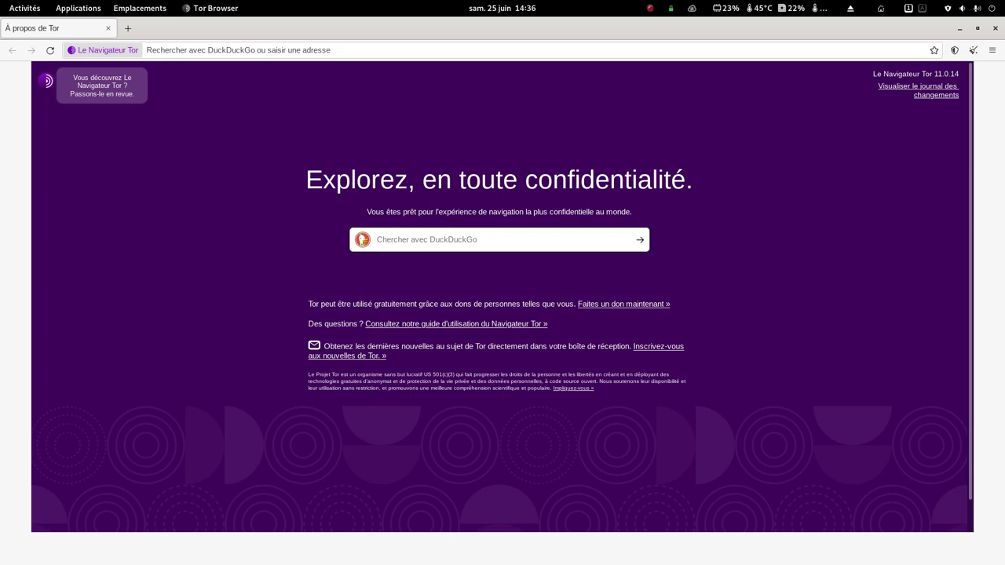
- Load the share's onion address in Tor Browser's address bar
key("alt+Tab")
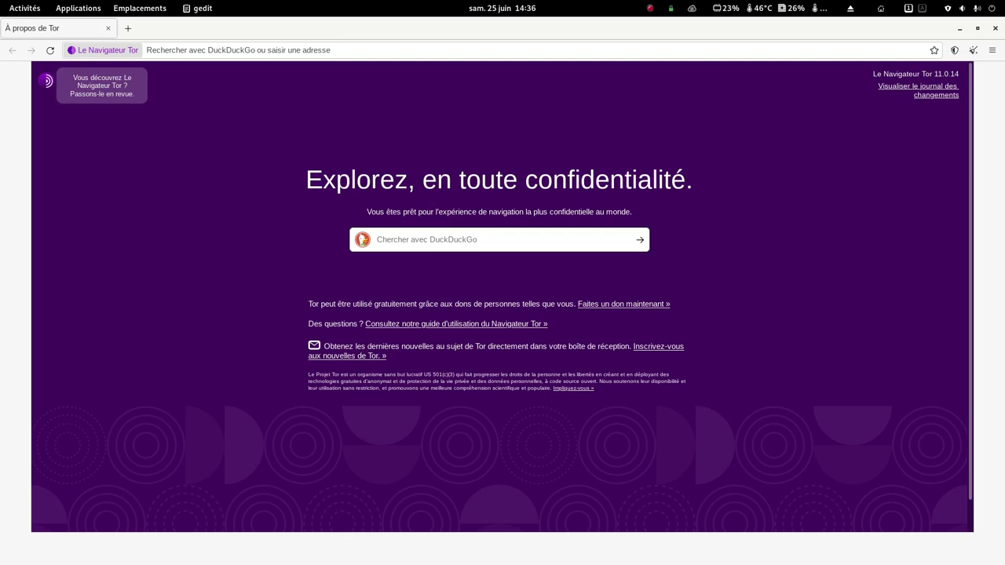
left_click(403, 55)
type("http://qui6rvo6xdhltnfszzagd7o2gzpe76eojf5ky6wblba3a2bc7xjzgjad.onion")
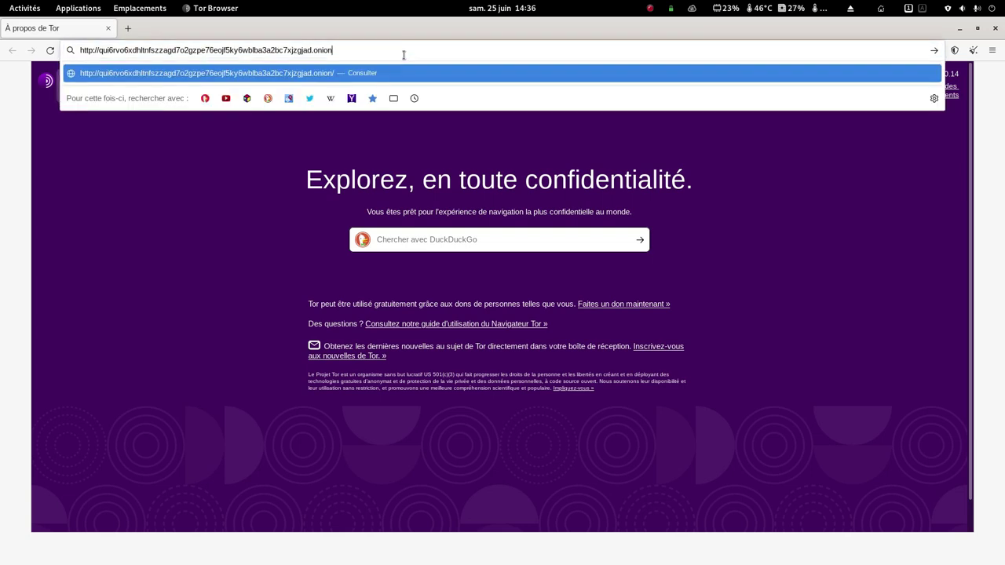
key("Return")
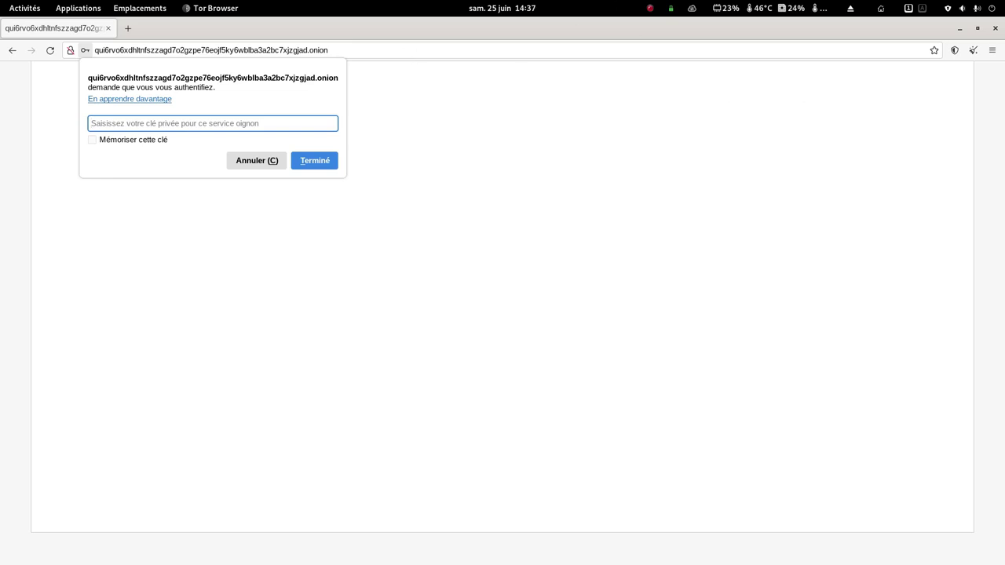
- Paste the share's private key into the key field and submit it
key("alt+Tab")
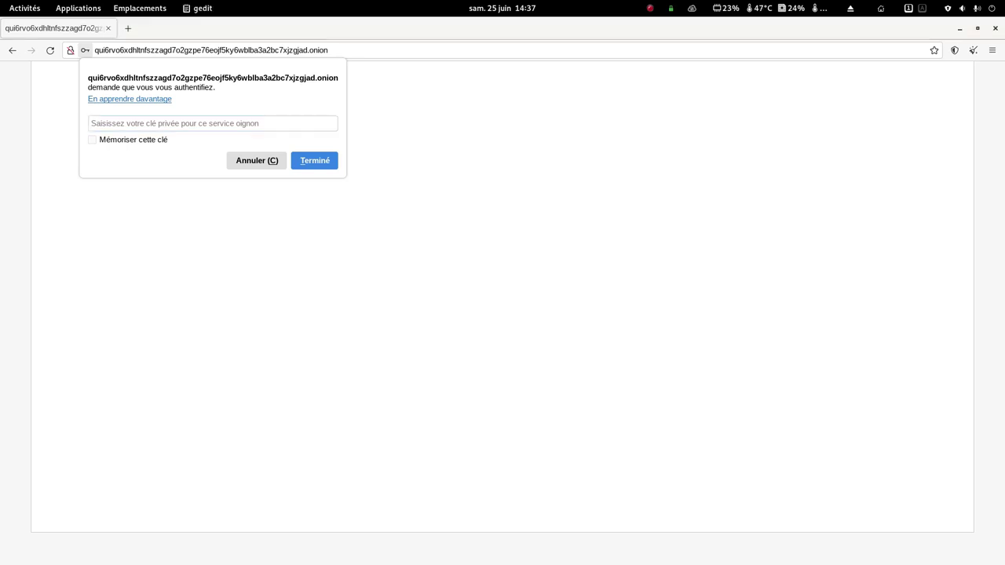
right_click(256, 119)
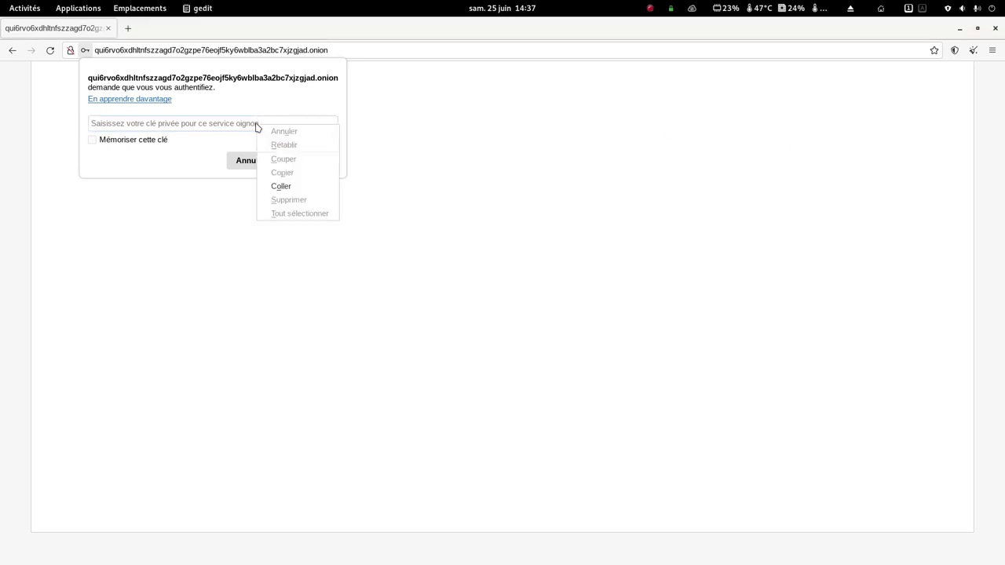
left_click(283, 186)
left_click(294, 183)
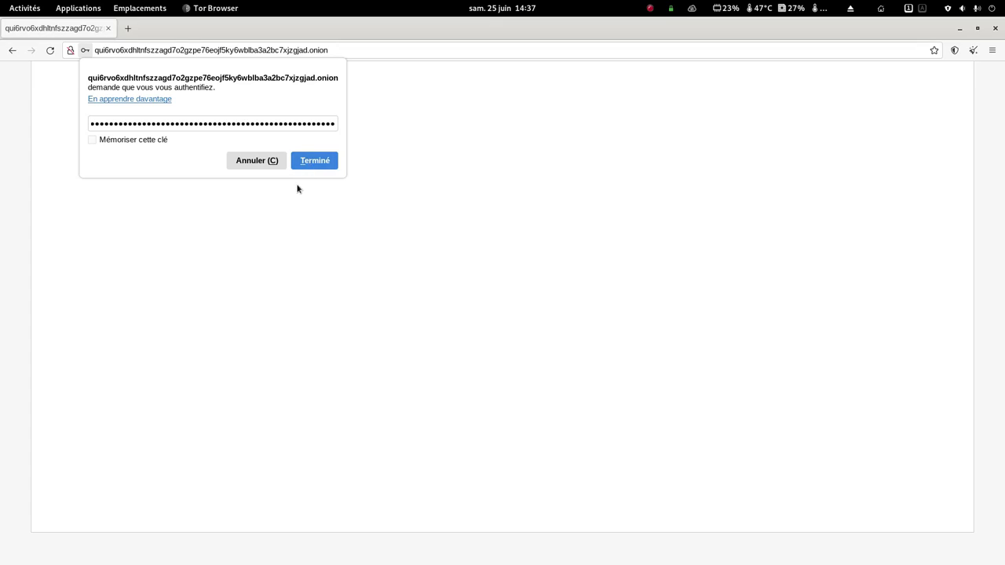
left_click(322, 162)
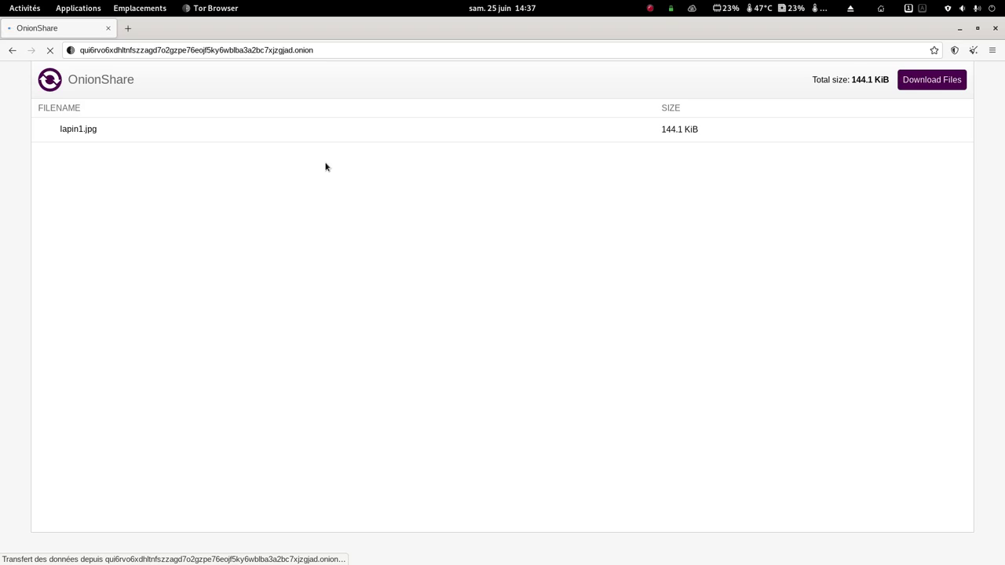
- Download lapin1.jpg via 'Download Files' on the OnionShare page
left_click(944, 81)
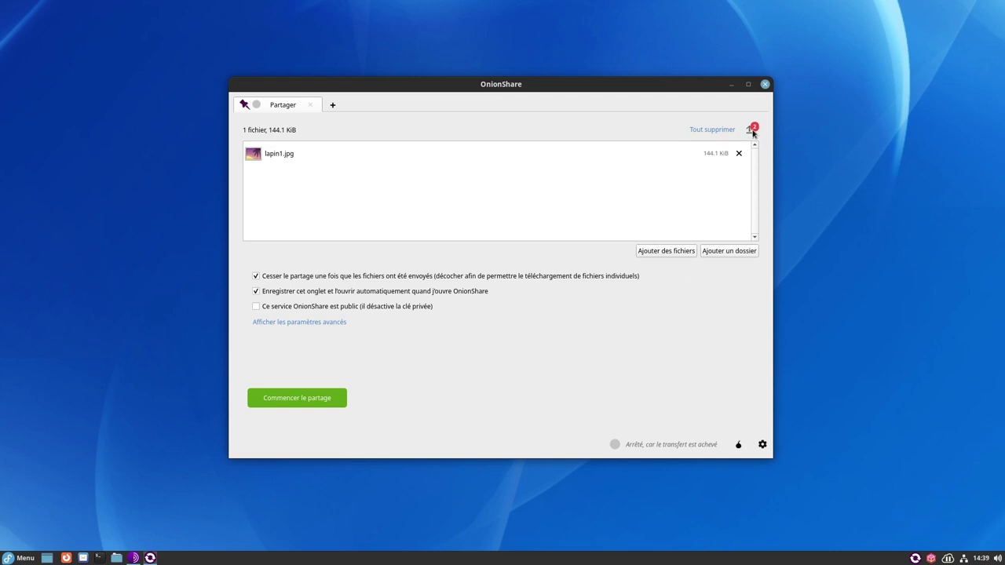
- Show the history of completed transfers in the sharing tab
left_click(750, 132)
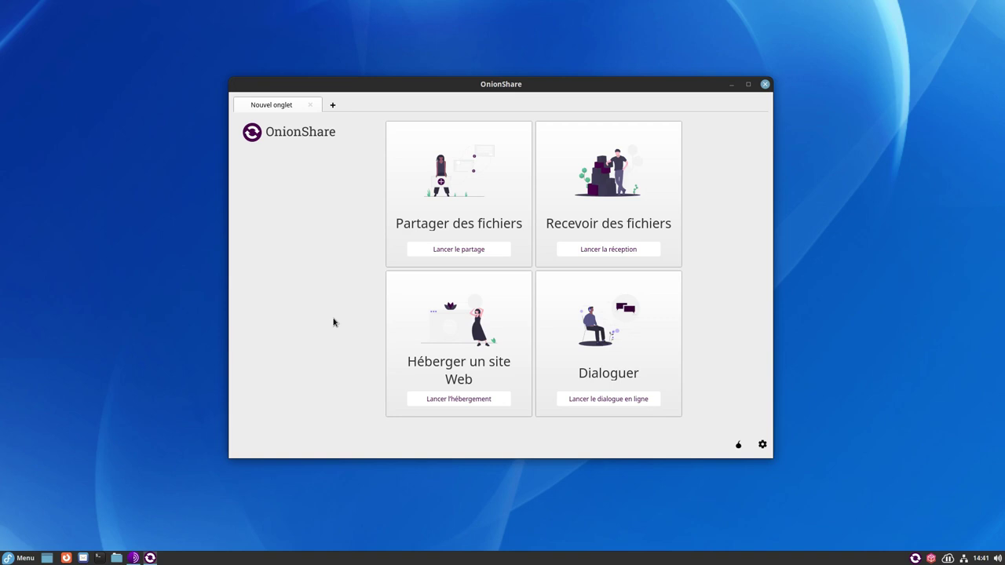
- Open a receive-files tab, keeping uploads enabled and the webhook notification option unchecked
left_click(596, 252)
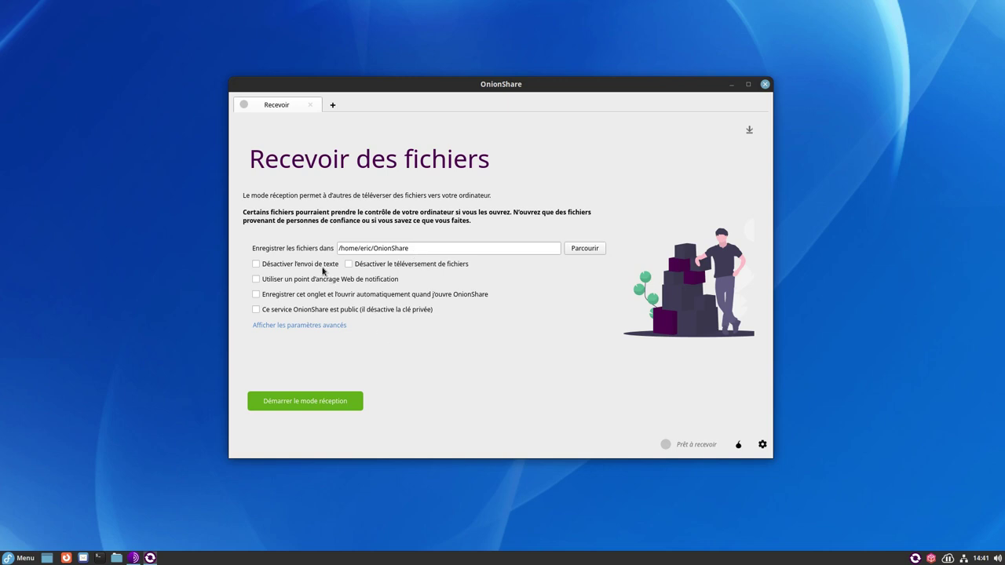
left_click(387, 265)
left_click(256, 279)
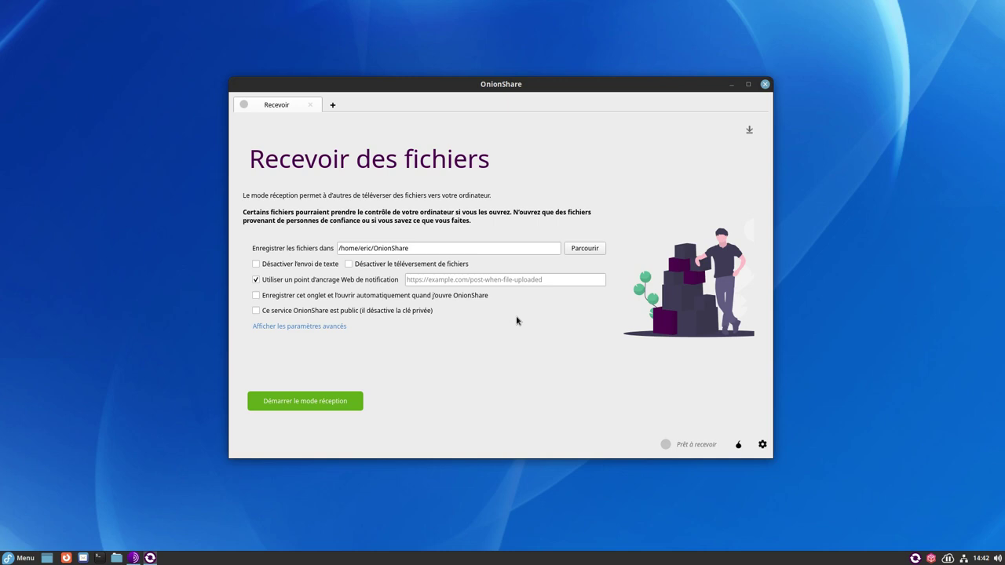
left_click(256, 280)
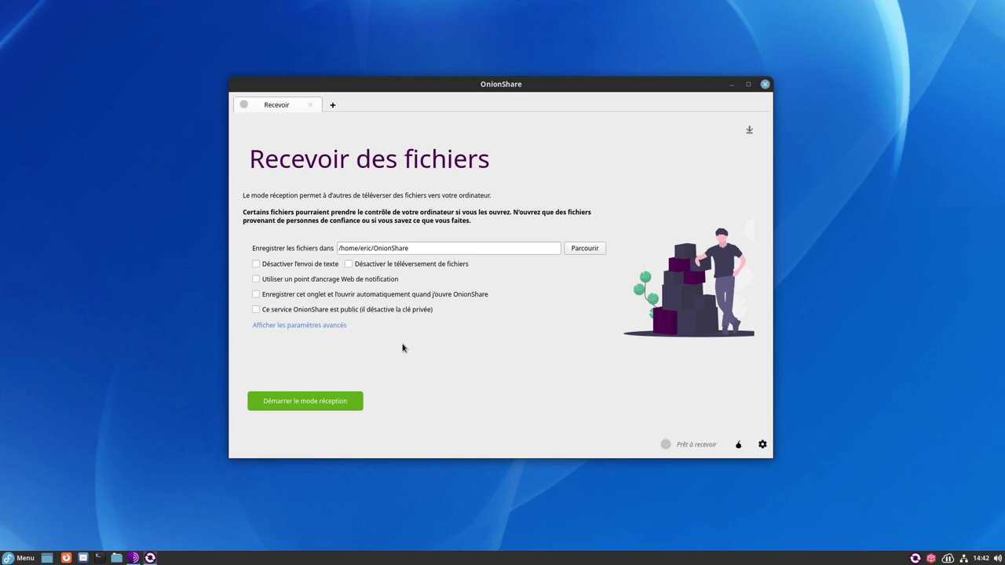
- Start receive mode to generate the upload onion address and private key
left_click(351, 407)
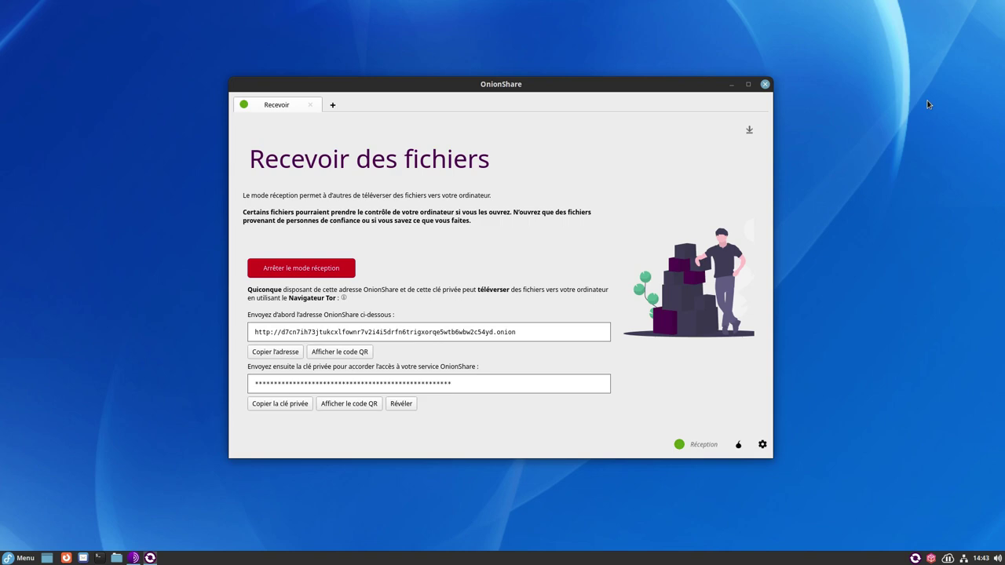
- Switch to Tor Browser showing the OnionShare 'Submit Files or Messages' page
left_click(493, 7)
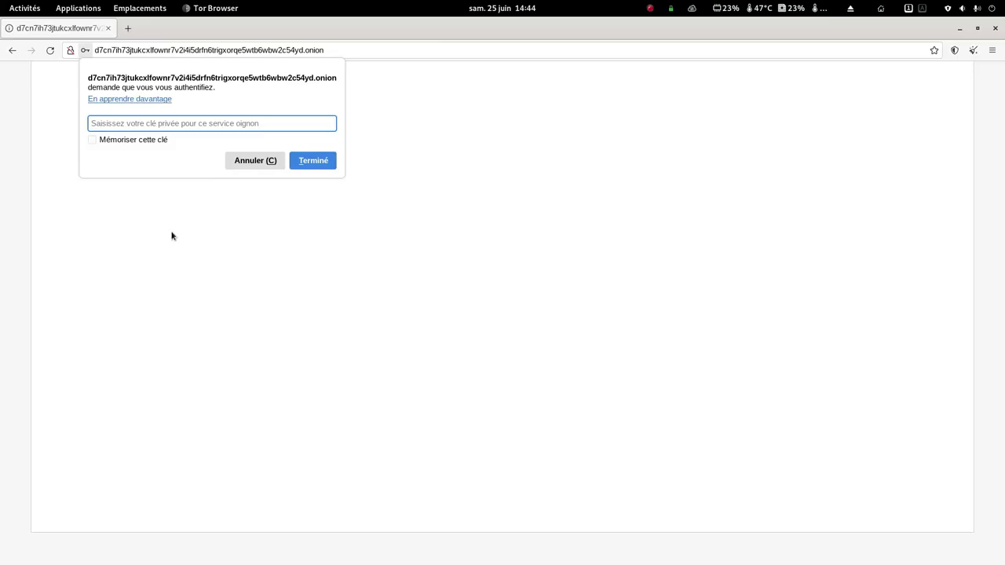
key("alt+Tab")
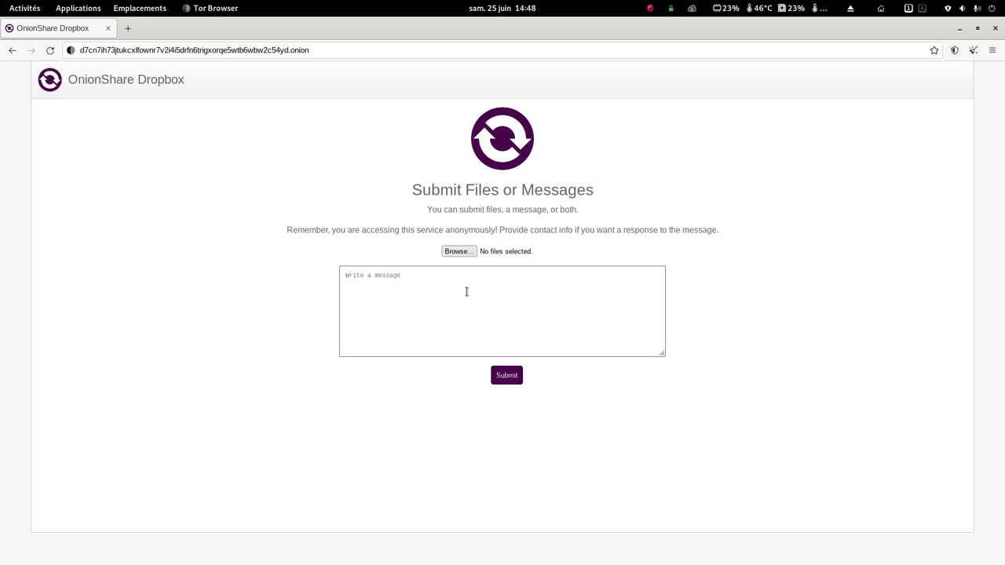
- Upload rabbit11.jpg with the message 'Ceci est un lapin' and select the confirmation text
left_click_drag(480, 288, 472, 253)
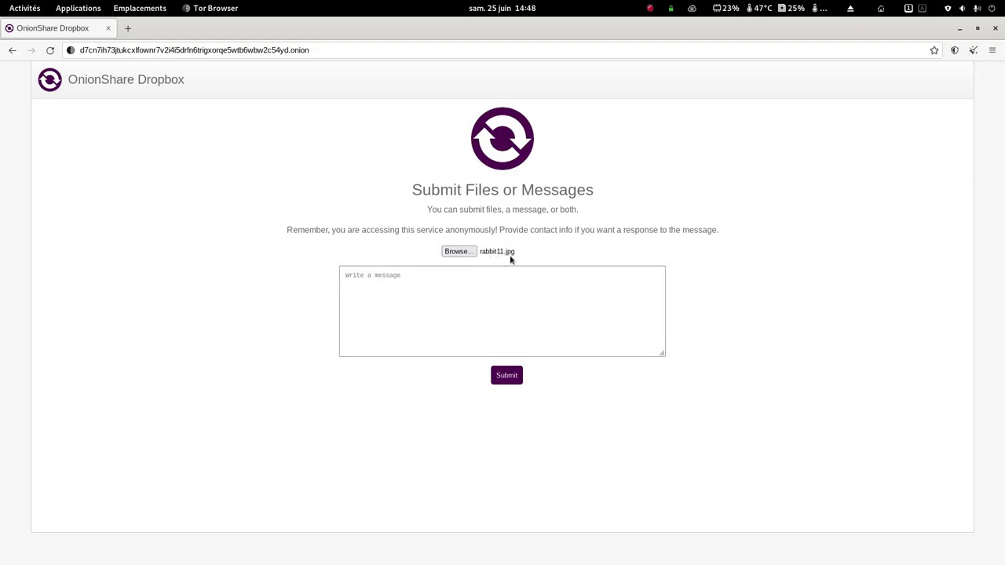
left_click(466, 283)
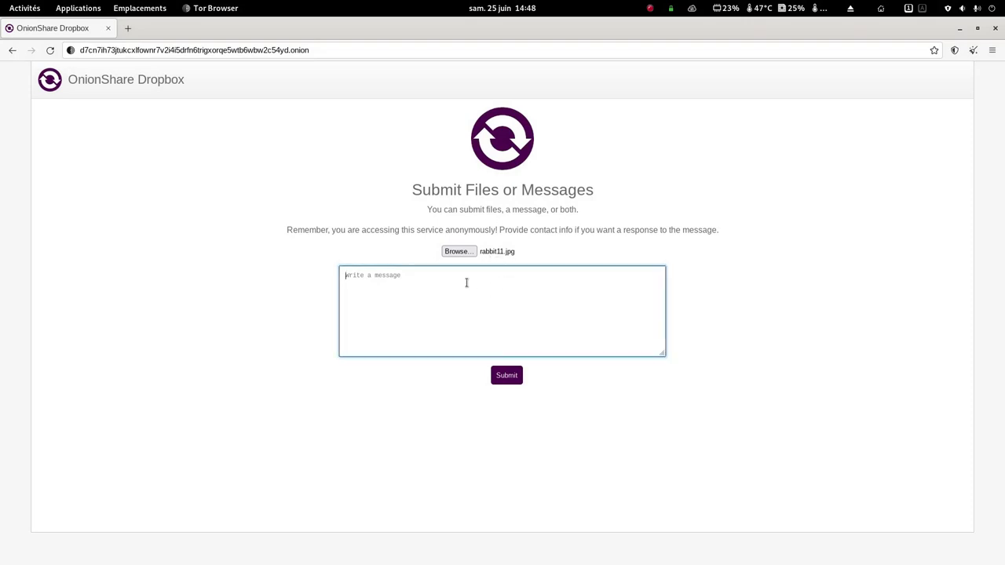
type("Ceci est un lapin.")
left_click(506, 375)
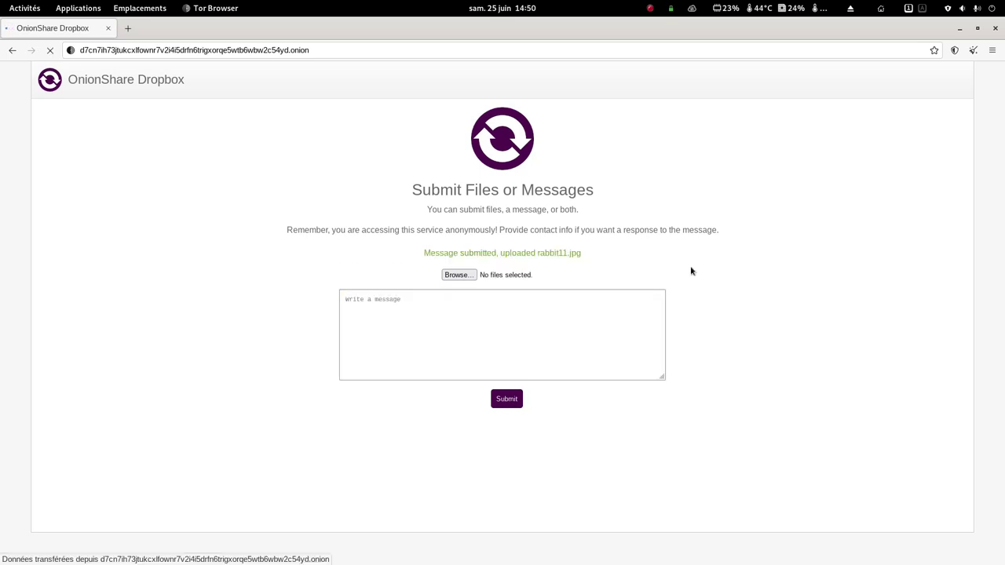
left_click_drag(424, 255, 585, 256)
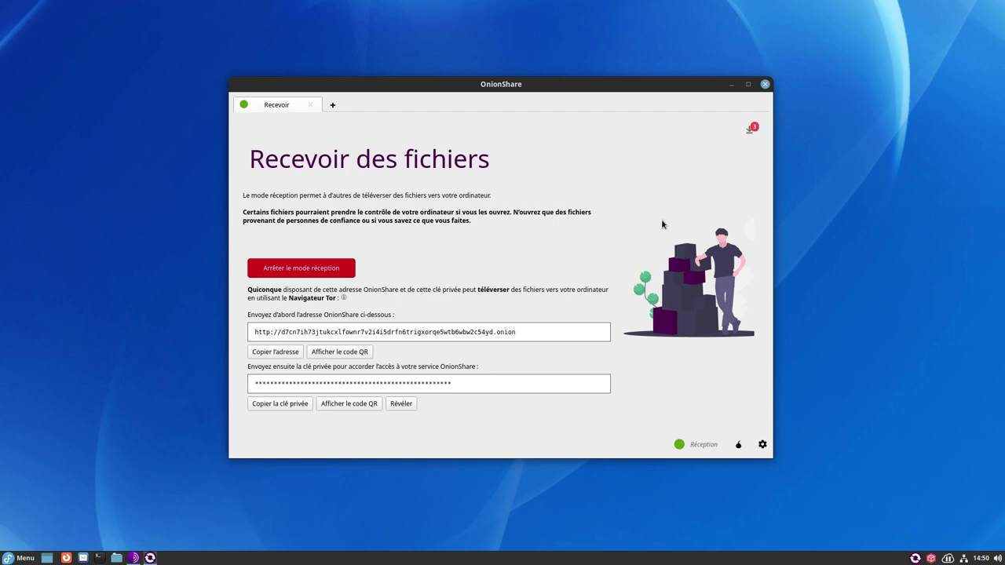
- Show the receive history listing rabbit11.jpg (21.7 KiB) and its message
left_click(749, 129)
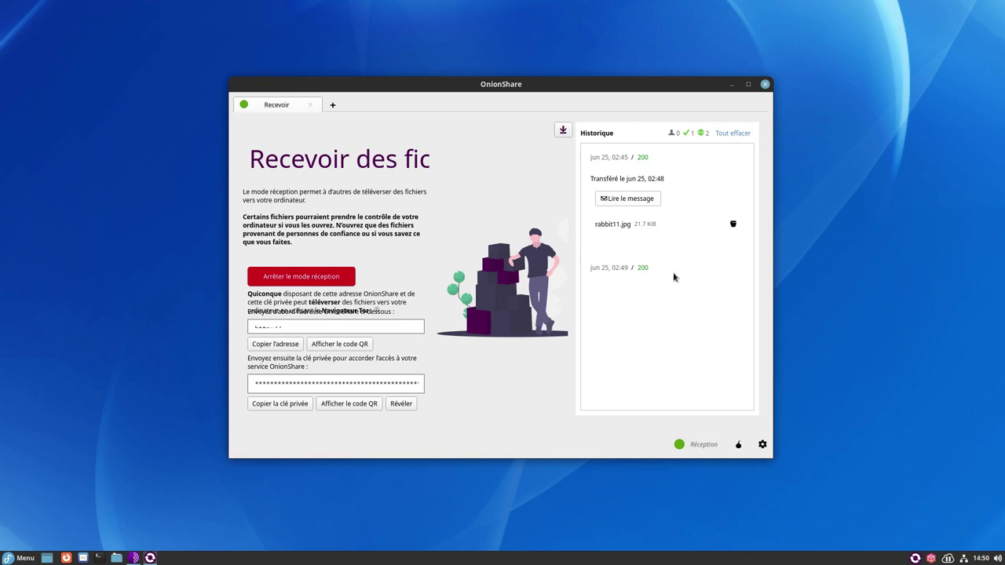
- Read the received message 'Ceci est un lapin.' in Text Editor, then open rabbit11.jpg's folder
left_click(641, 201)
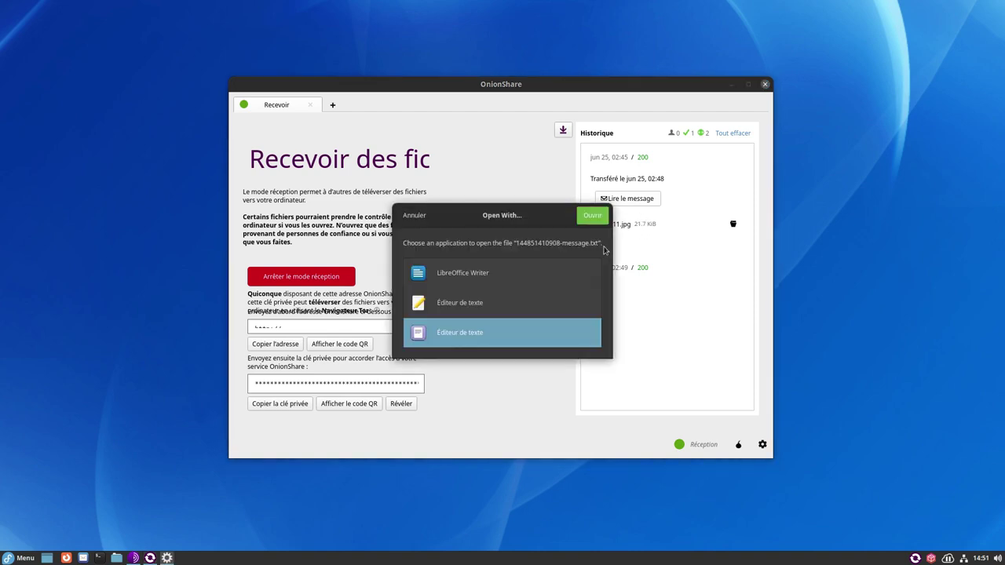
double_click(471, 303)
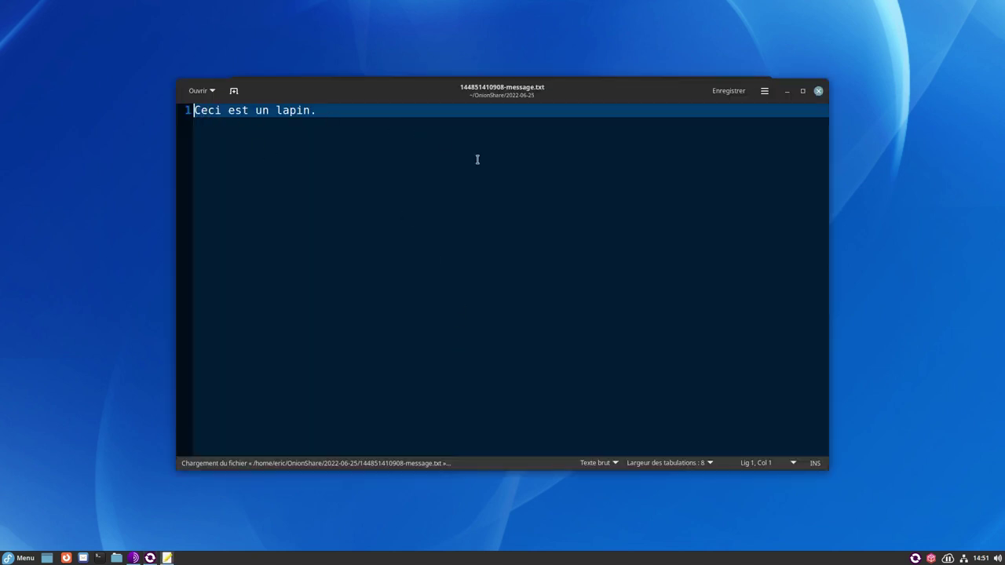
left_click(818, 92)
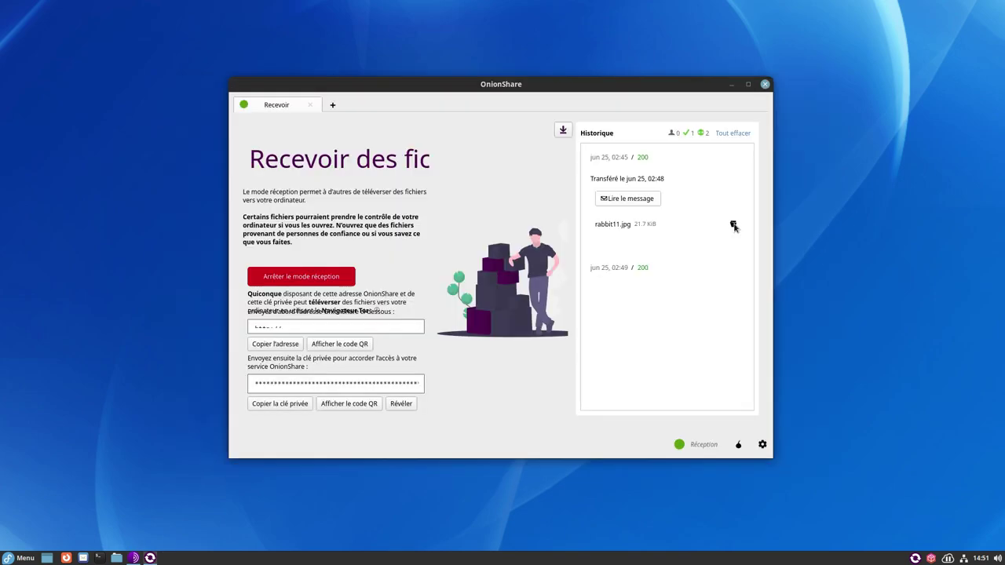
left_click(734, 225)
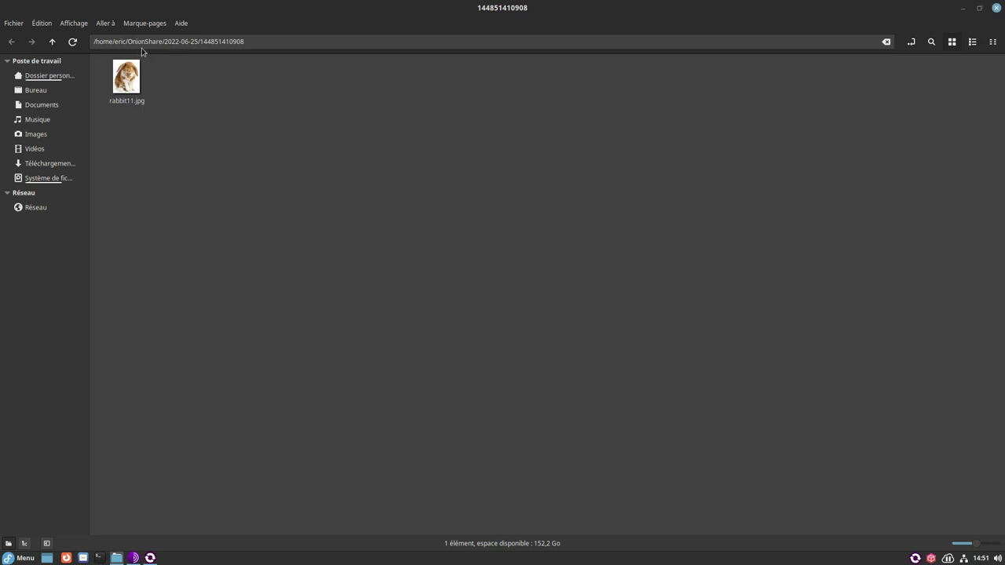
- Select rabbit11.jpg, then go via Dossier personnel into the OnionShare folder containing 2022-06-25
left_click(126, 83)
left_click(124, 238)
left_click(63, 78)
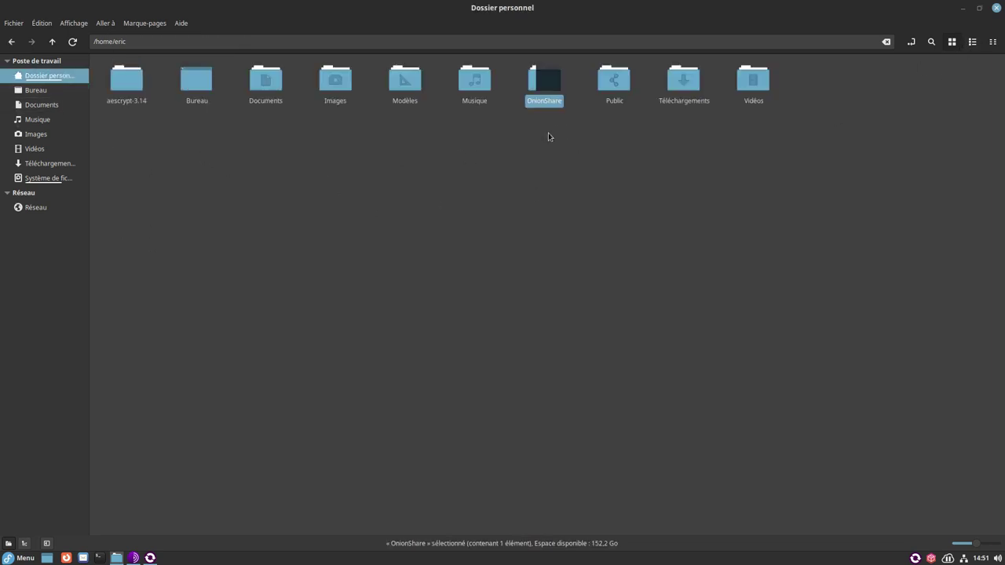
left_click(548, 134)
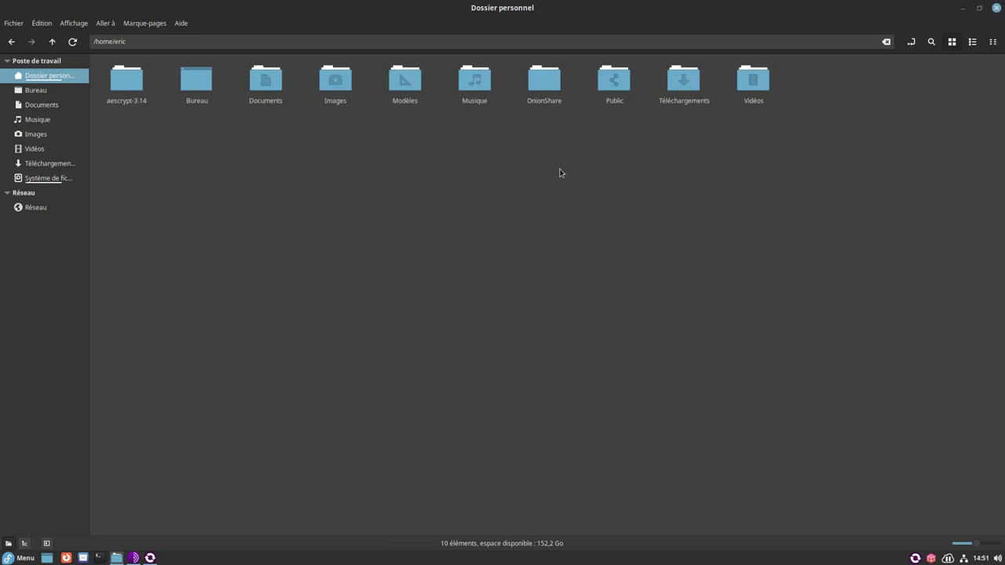
double_click(535, 90)
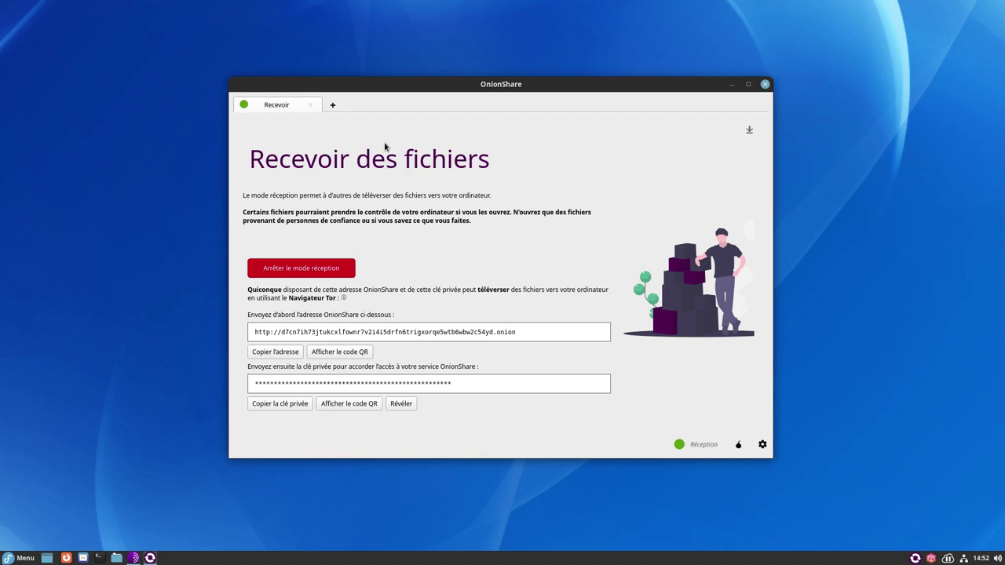
- Open an extra file-sharing tab with 'Lancer le partage' alongside the receive tab
left_click(333, 106)
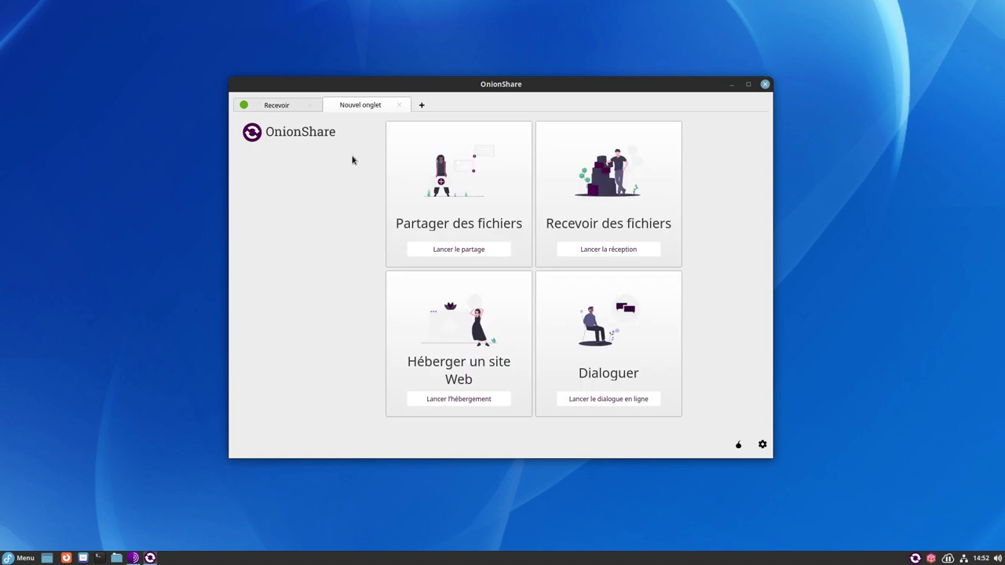
left_click(445, 254)
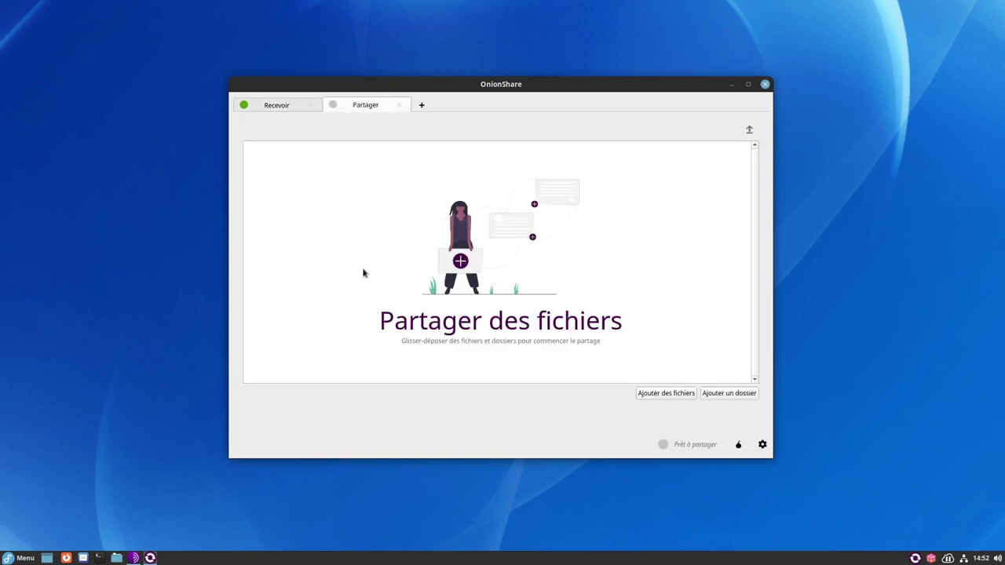
left_click(285, 114)
left_click(353, 114)
- Close the Partager tab, stop receive mode, and close the Recevoir tab
left_click(399, 105)
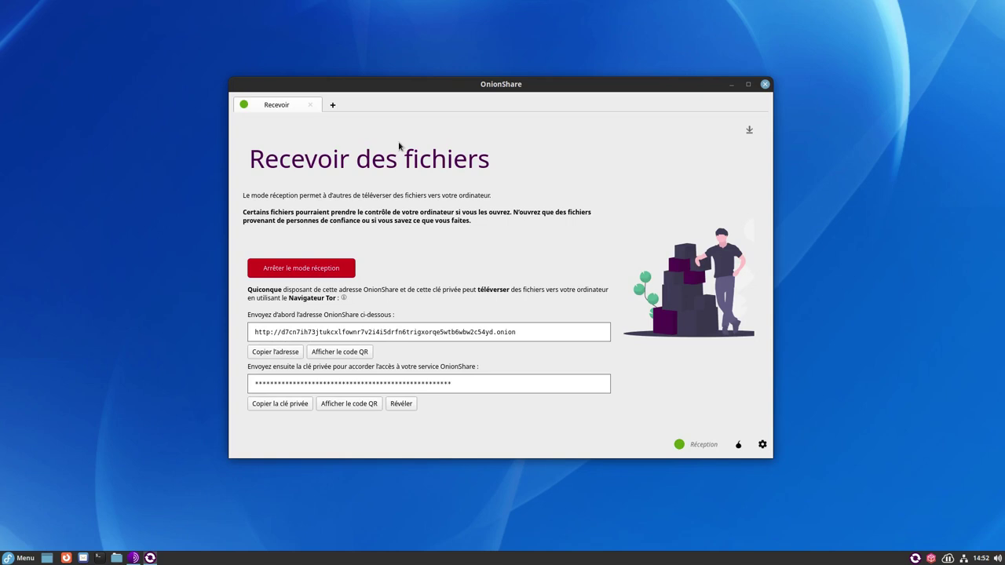
left_click(317, 274)
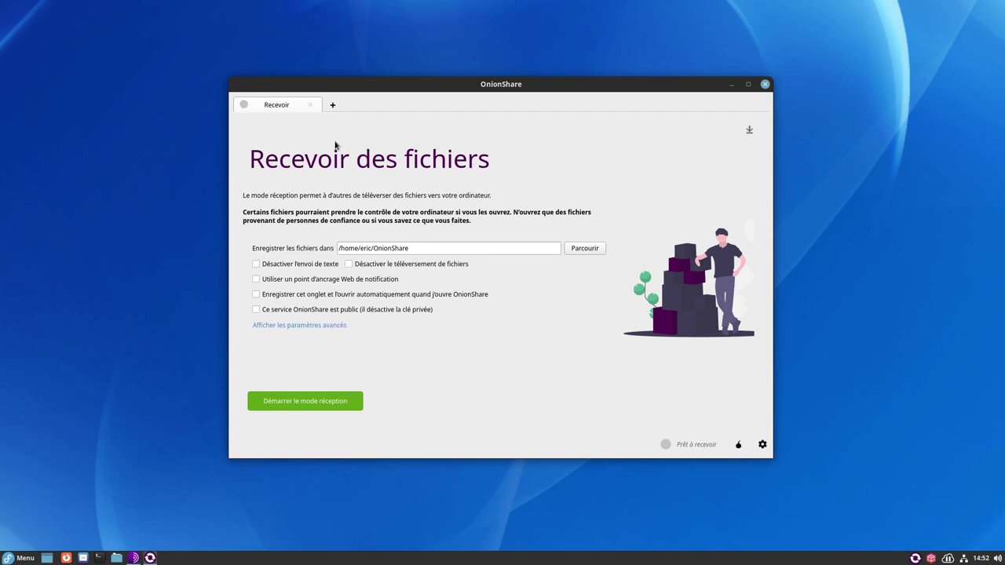
left_click(311, 105)
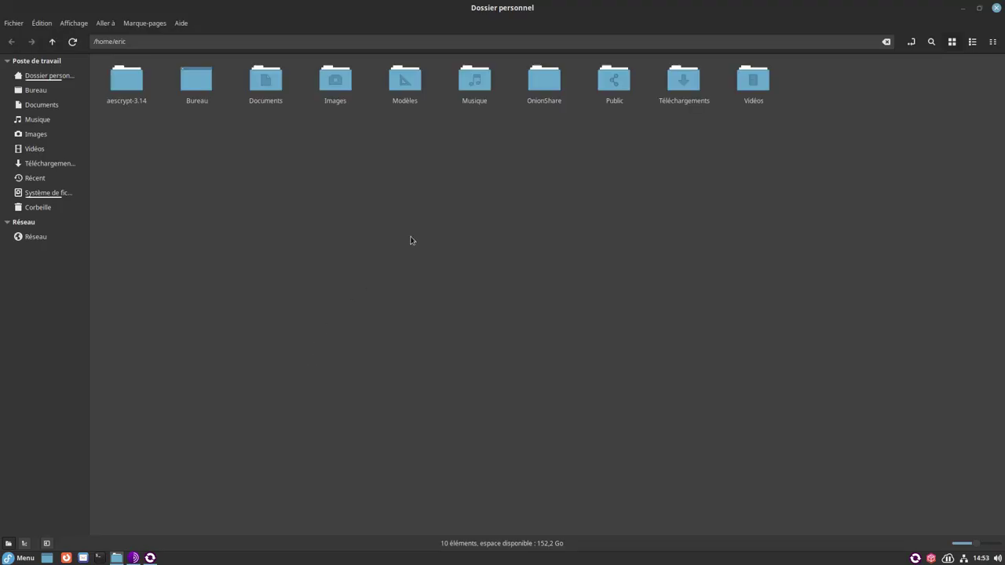
- Create a new folder named monsiteonion in the home folder and open it
right_click(424, 203)
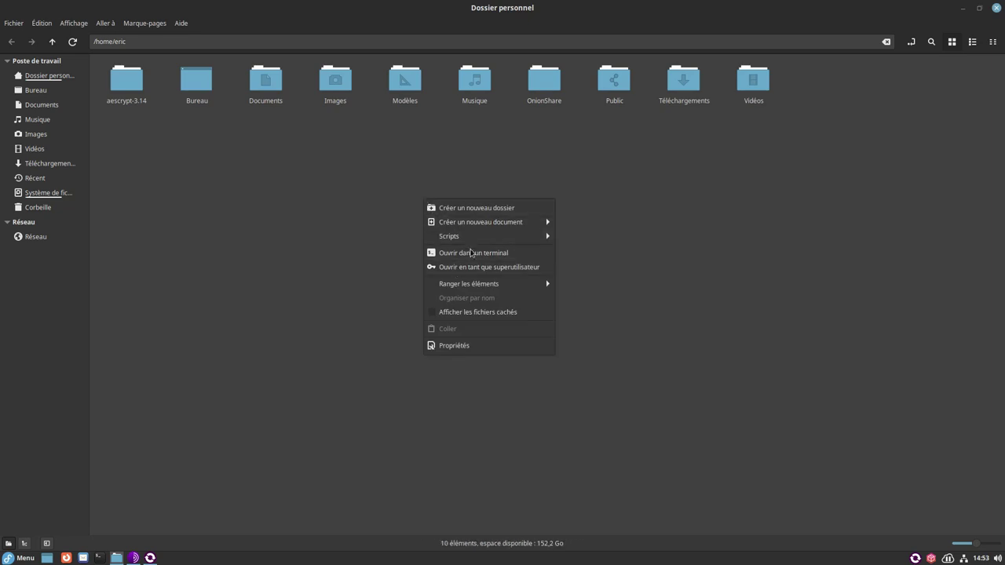
left_click(471, 208)
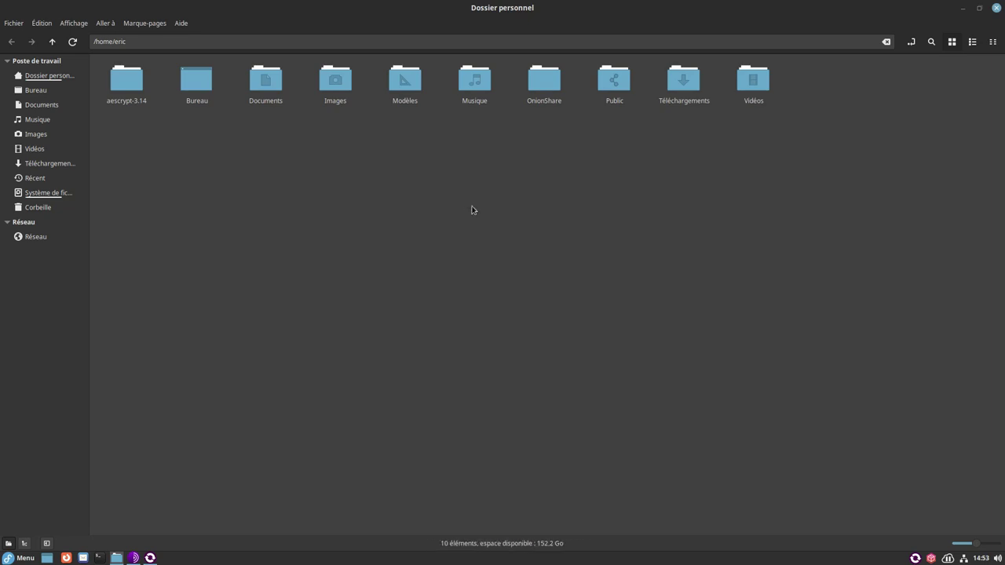
type("moniste")
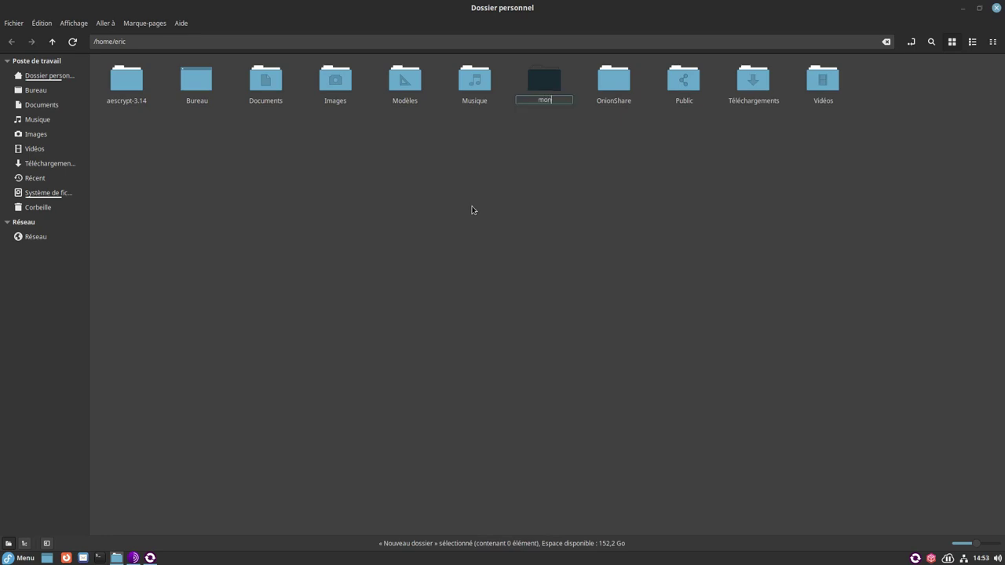
key("BackSpace")
key("BackSpace")
key("BackSpace")
key("BackSpace")
type("siteonion")
key("Return")
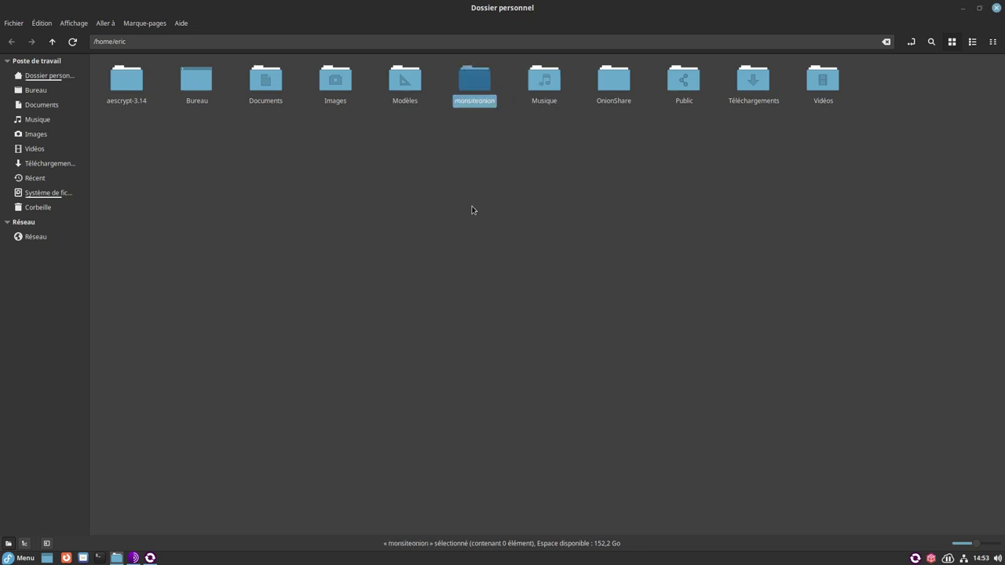
double_click(465, 88)
- Create an empty document, rename it index.html, and open it in Text Editor
right_click(397, 153)
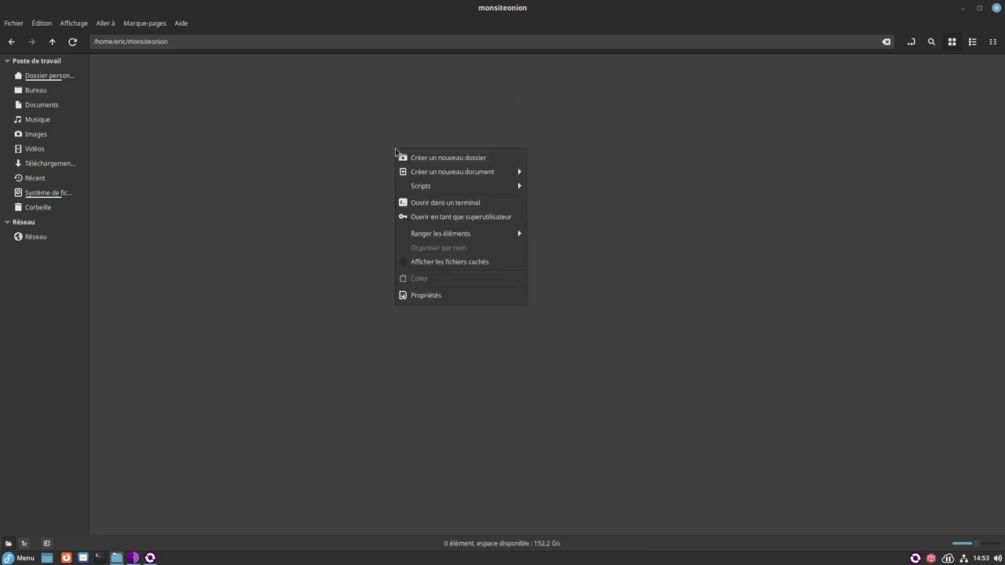
mouse_move(476, 176)
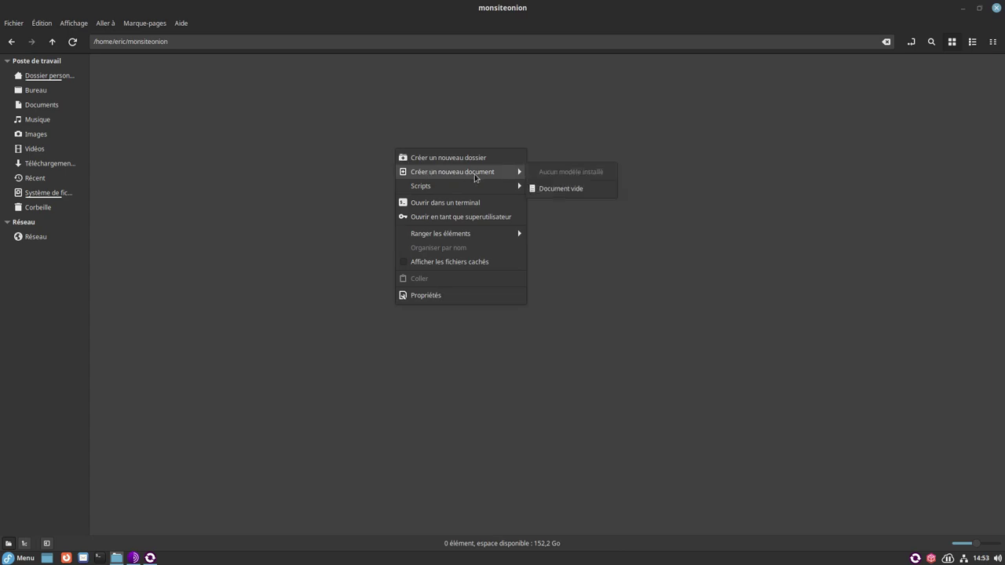
left_click(559, 191)
right_click(124, 87)
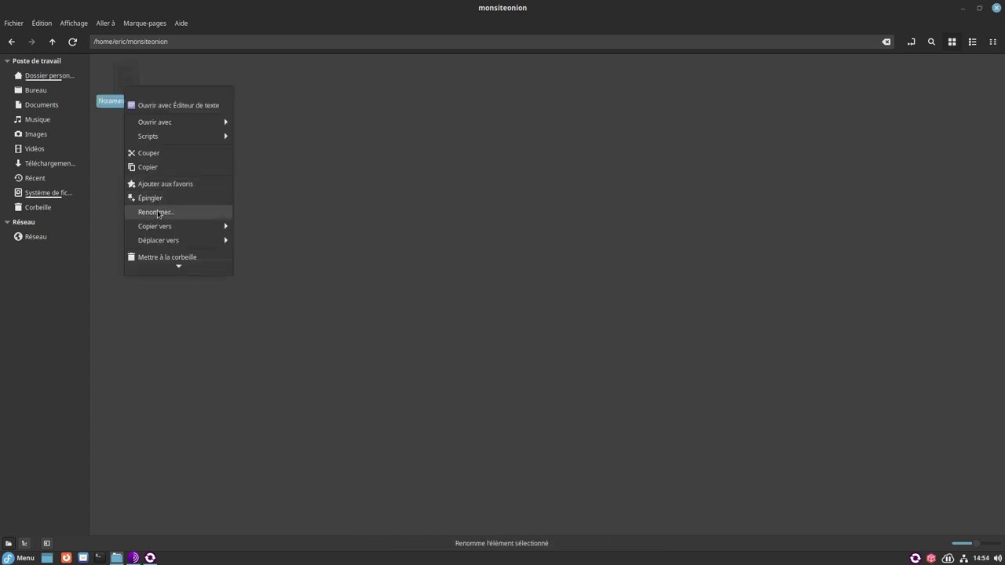
left_click(157, 214)
type("index.ht")
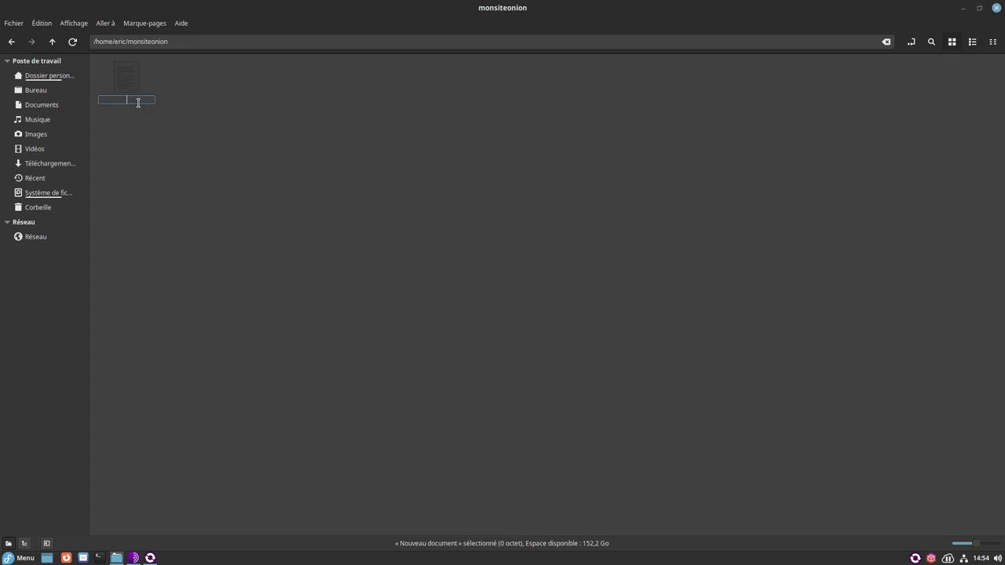
type("ml")
key("Return")
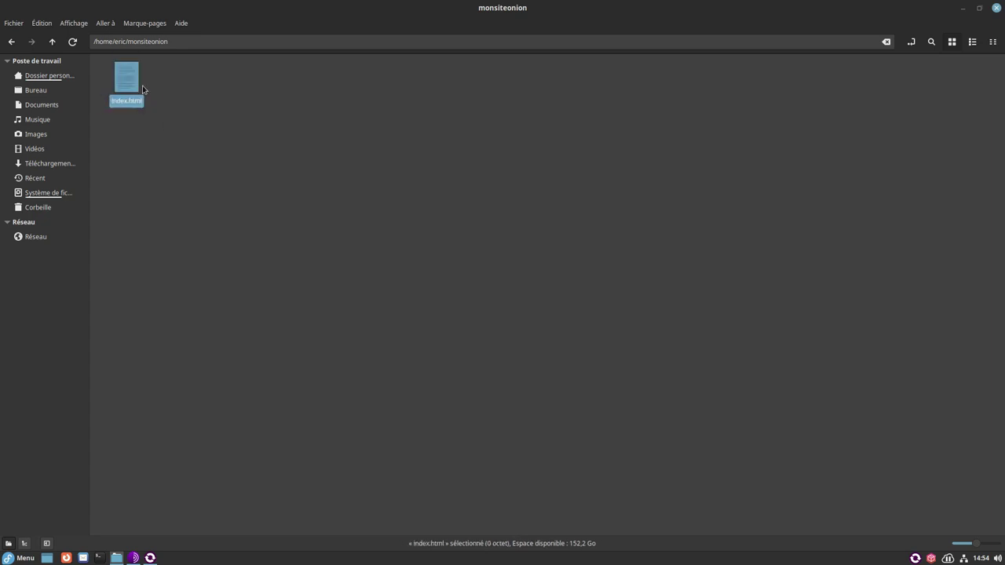
double_click(132, 85)
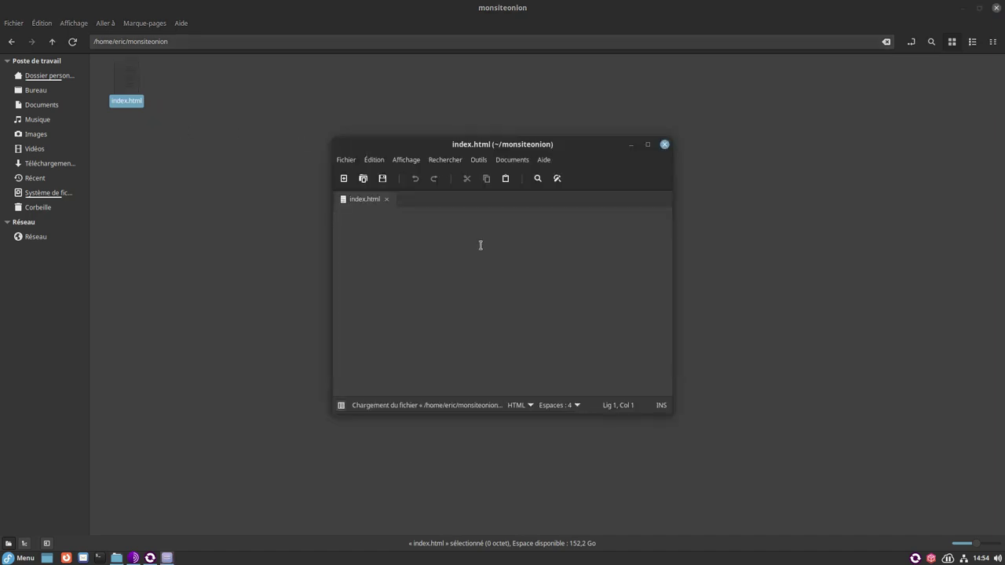
- Write <html>, <body> and <p>Hello World !</p> tags into index.html, save, and close Xed
type("<html> ")
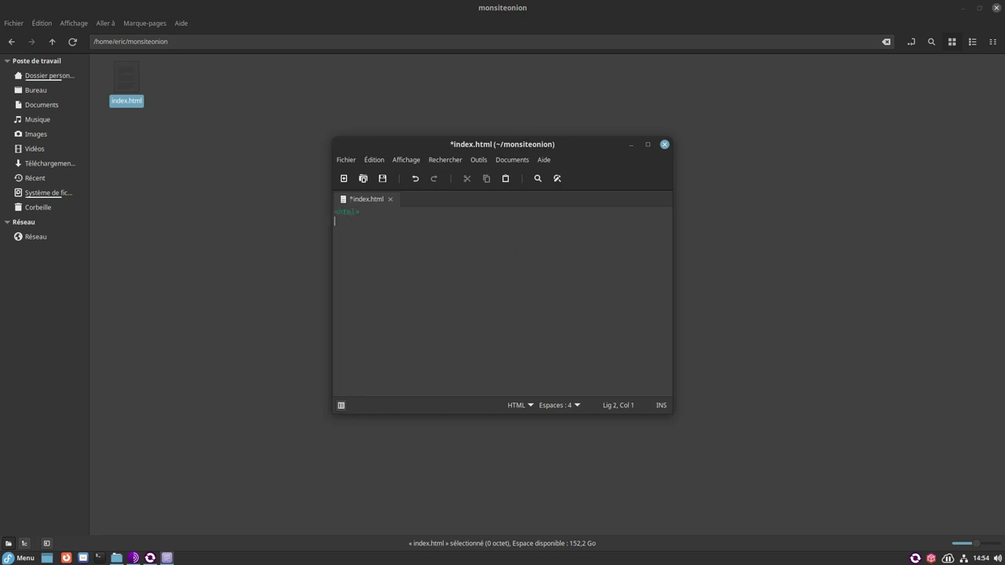
type("</html>")
key("Return")
type("<body>")
key("Return")
type("</body")
key("Up")
key("Return")
type("<")
type("p")
type(">Hello ")
type("World")
type(" !")
type("<")
type("/p")
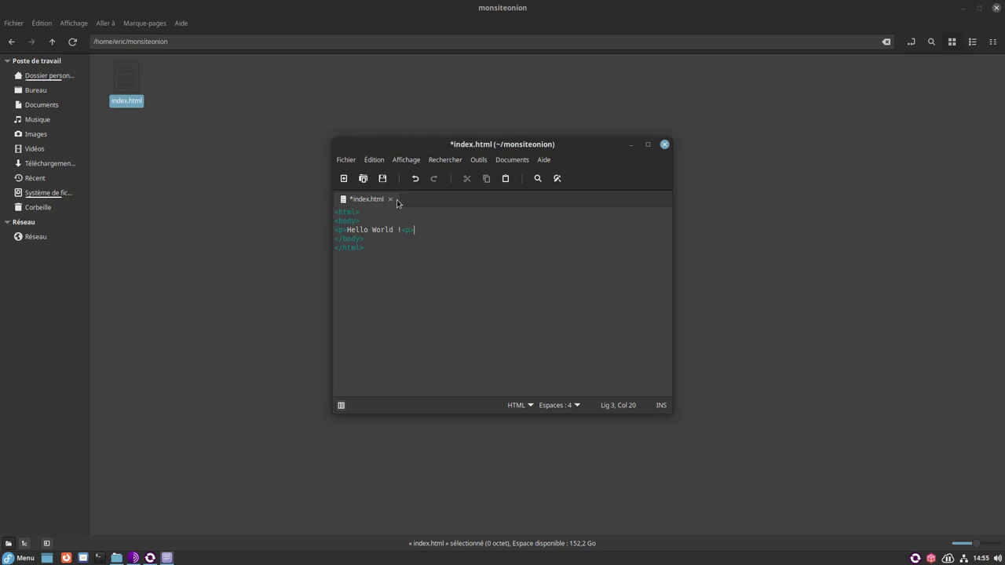
left_click(383, 179)
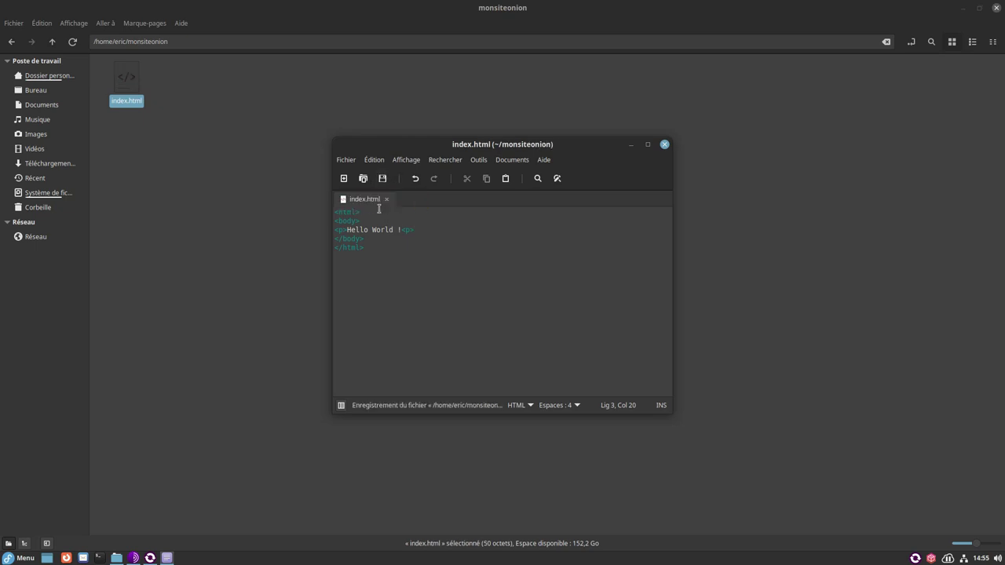
left_click(664, 146)
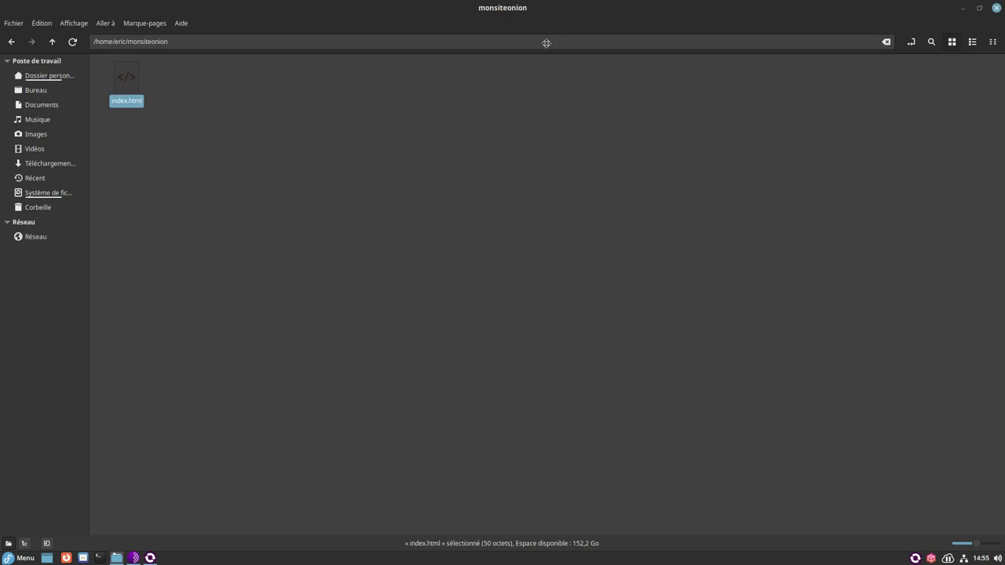
- Start a Héberger un site Web tab and add the home folder's monsiteonion folder (1 file, 50.0 B)
double_click(550, 15)
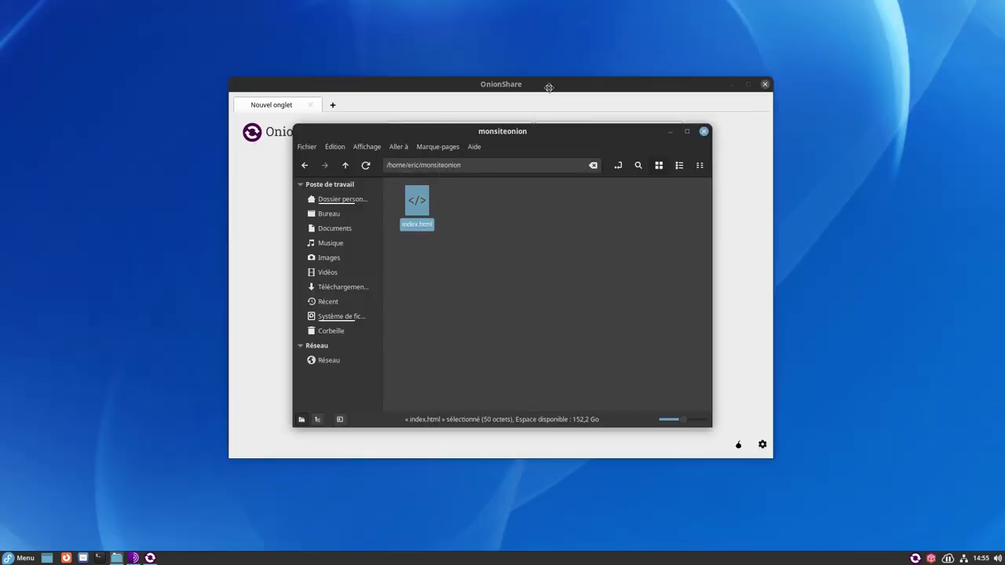
left_click(550, 84)
left_click(454, 401)
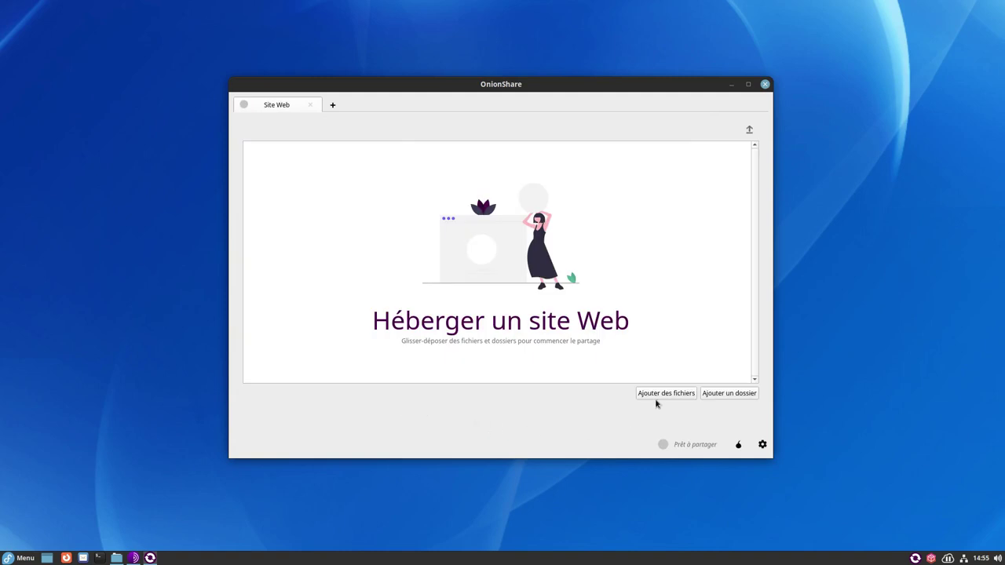
left_click(712, 396)
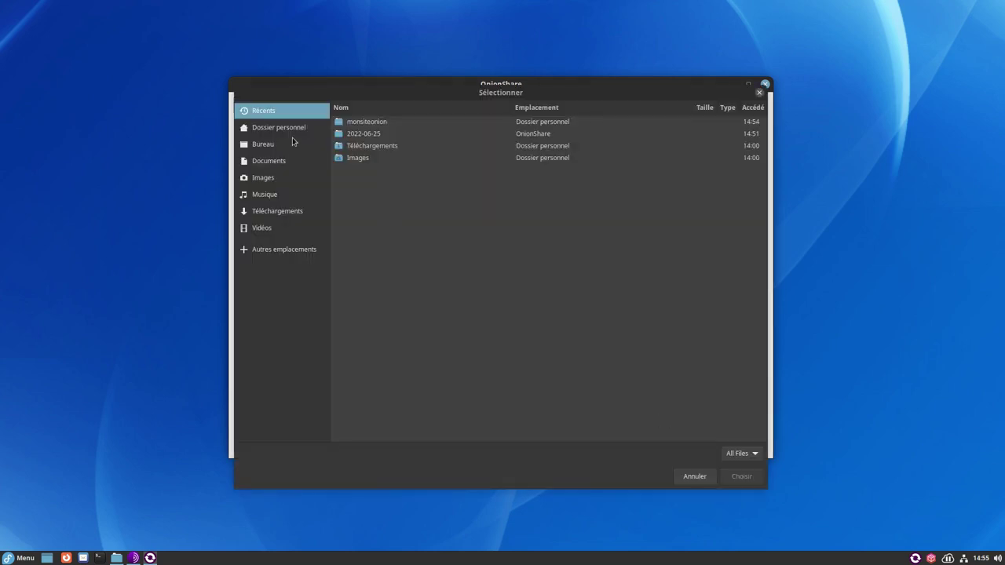
left_click(273, 132)
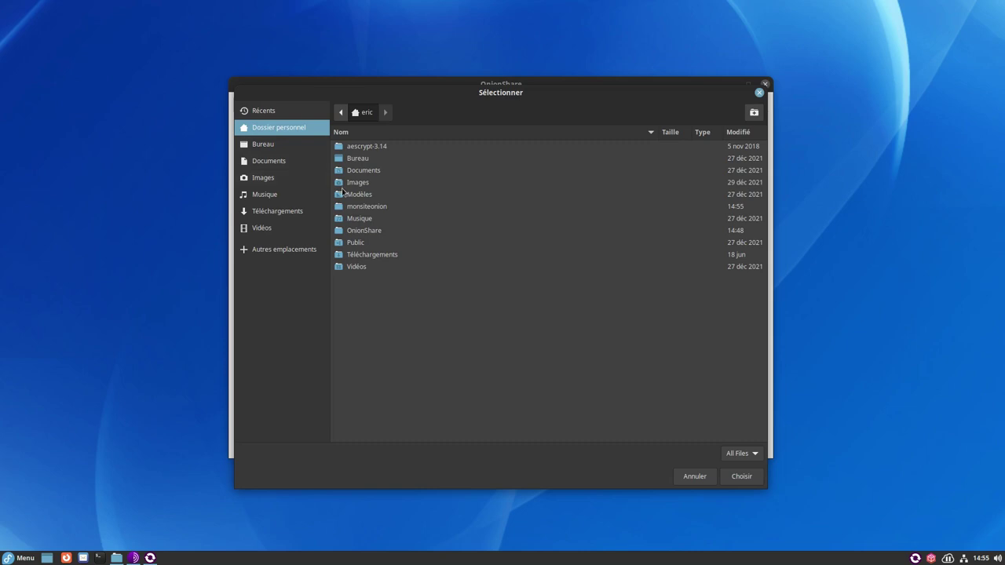
double_click(376, 208)
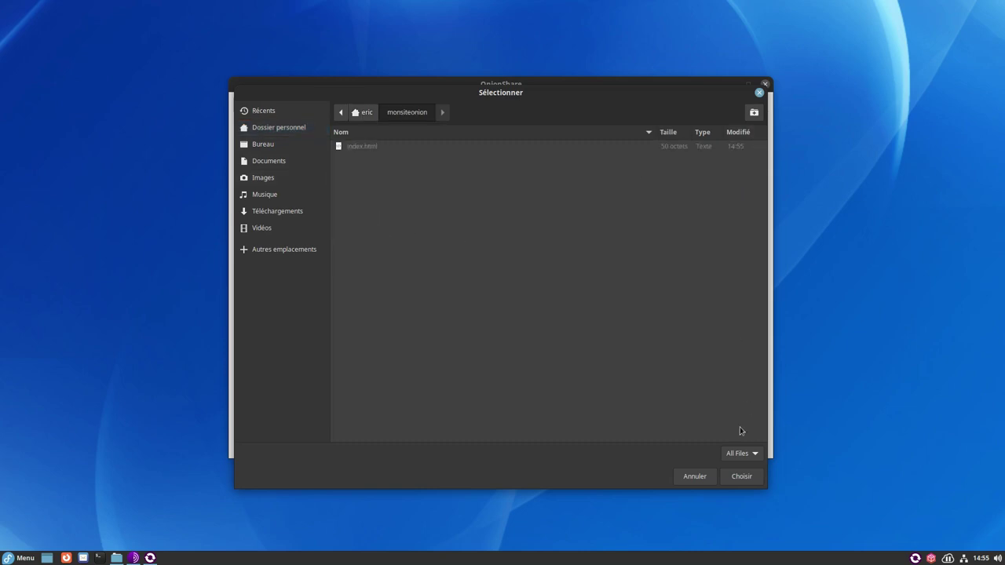
left_click(741, 476)
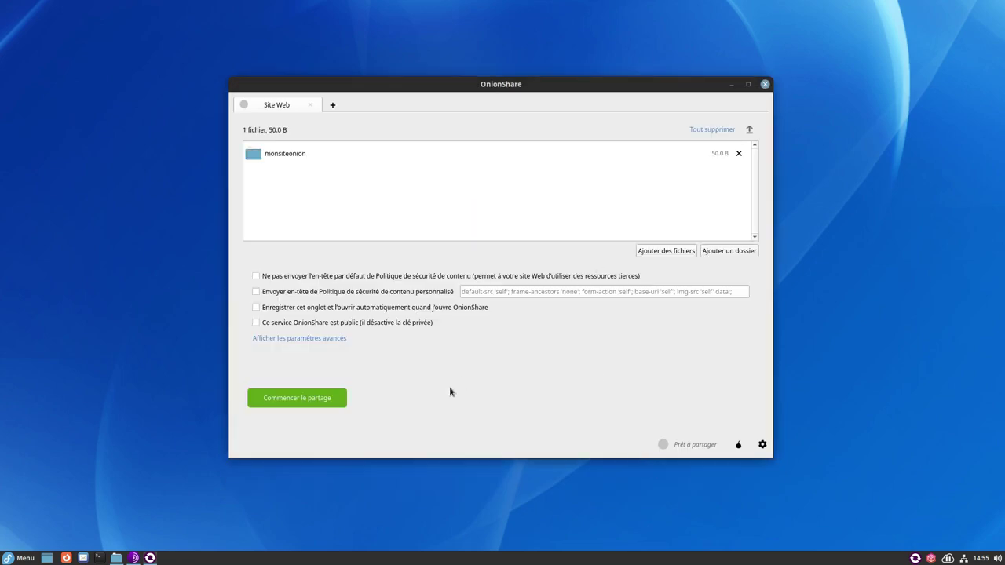